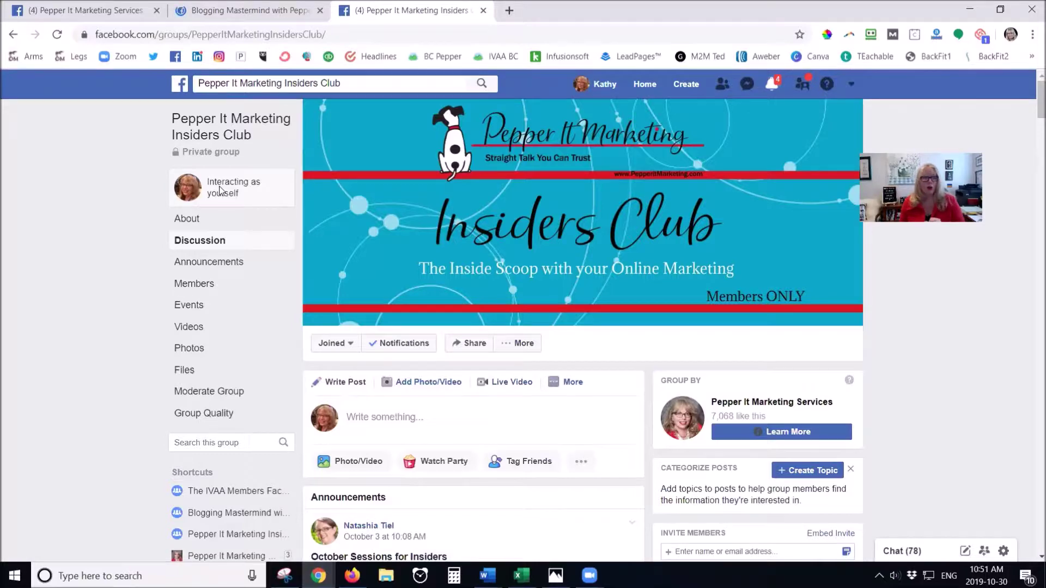
# - Compare the profile and Page interaction options in the Pepper It Marketing Insiders Club group with the Blogging Mastermind group's sidebar
pyautogui.click(220, 189)
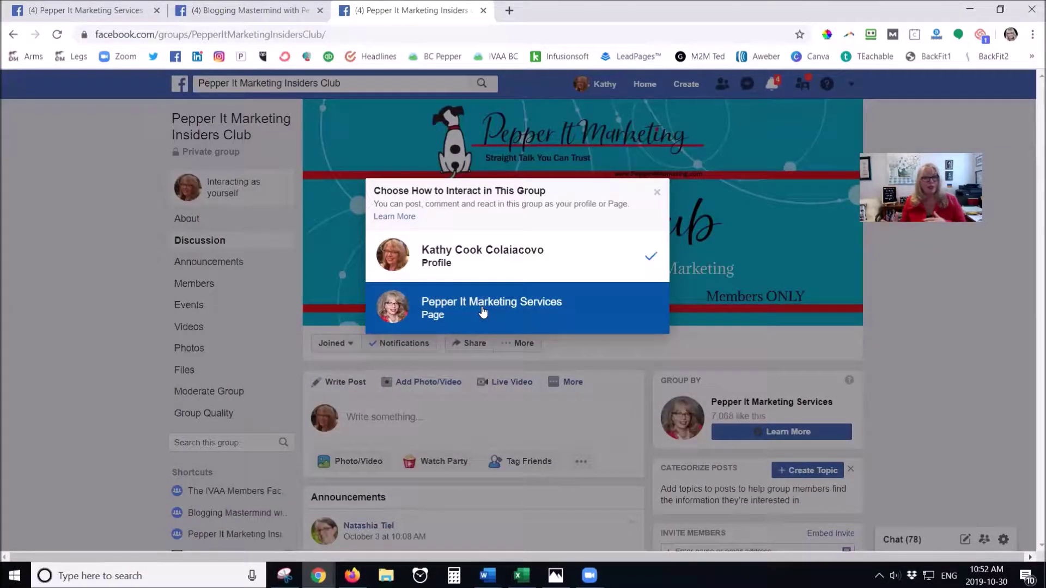
pyautogui.click(280, 9)
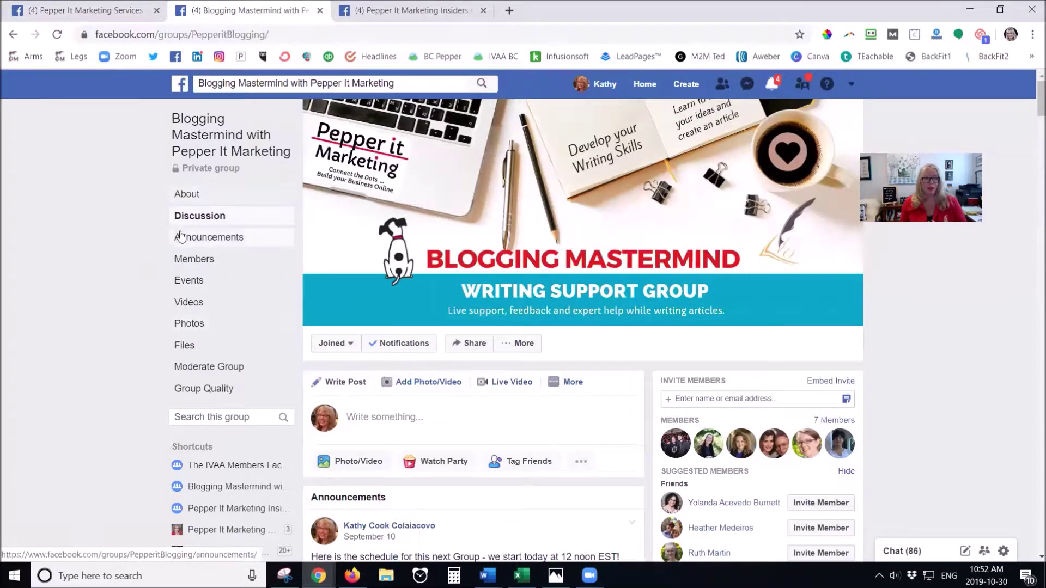
pyautogui.click(384, 12)
pyautogui.click(656, 193)
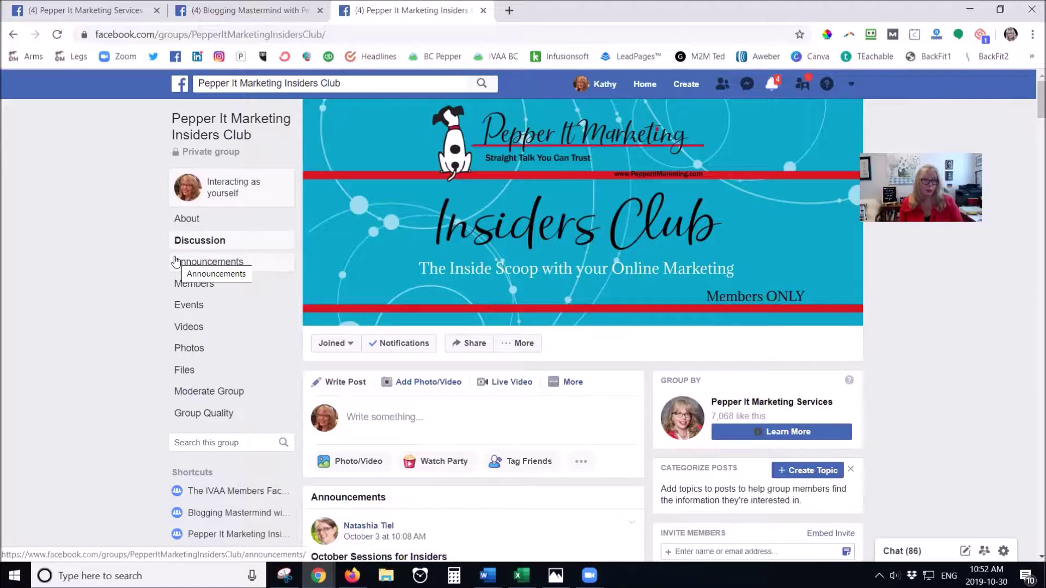
pyautogui.click(246, 196)
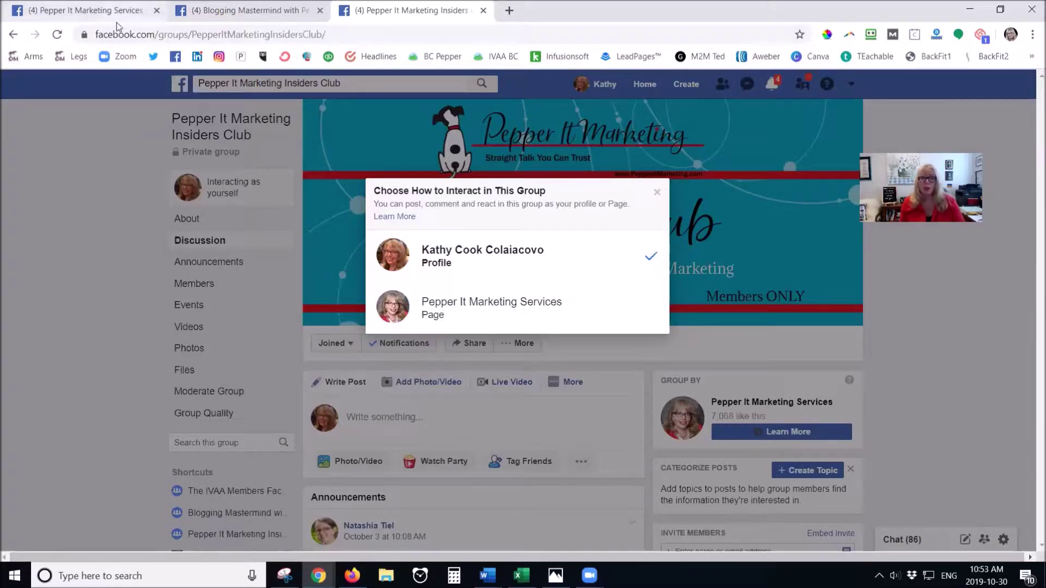
pyautogui.click(274, 18)
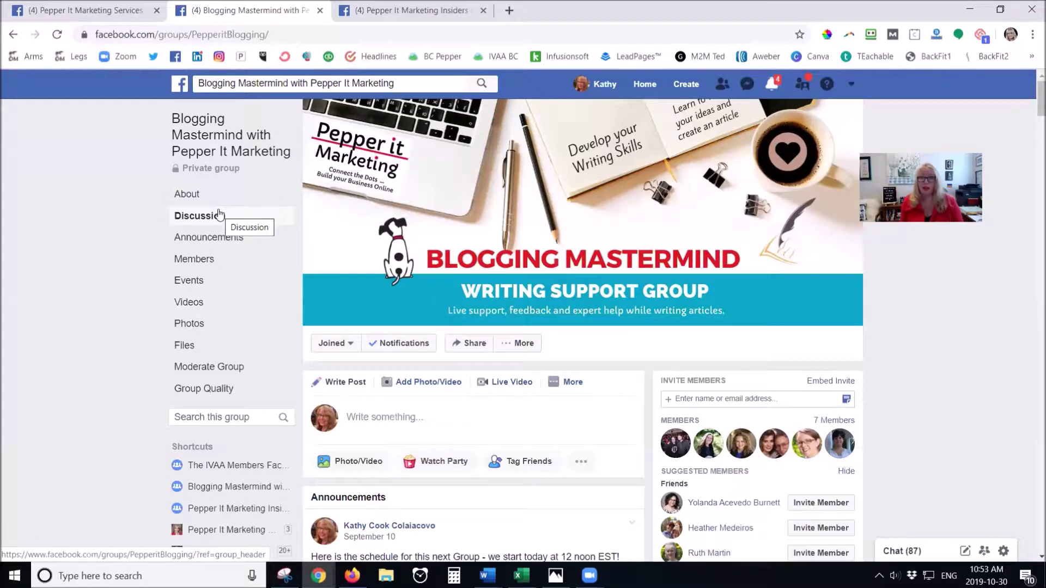
# - Switch to the Pepper It Marketing Services page and open its Templates and Tabs settings
pyautogui.click(69, 9)
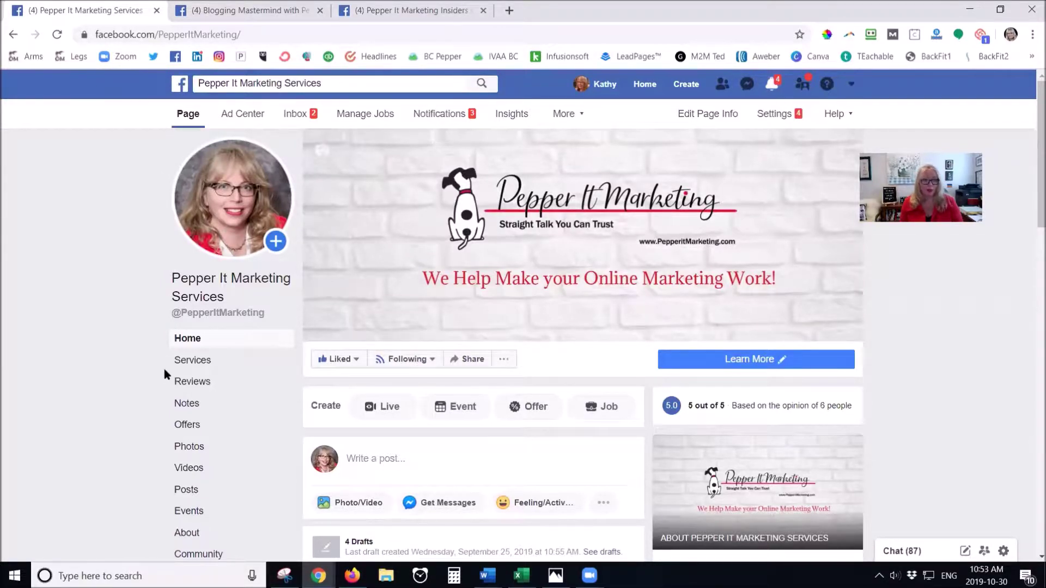
pyautogui.scroll(-3, 165, 368)
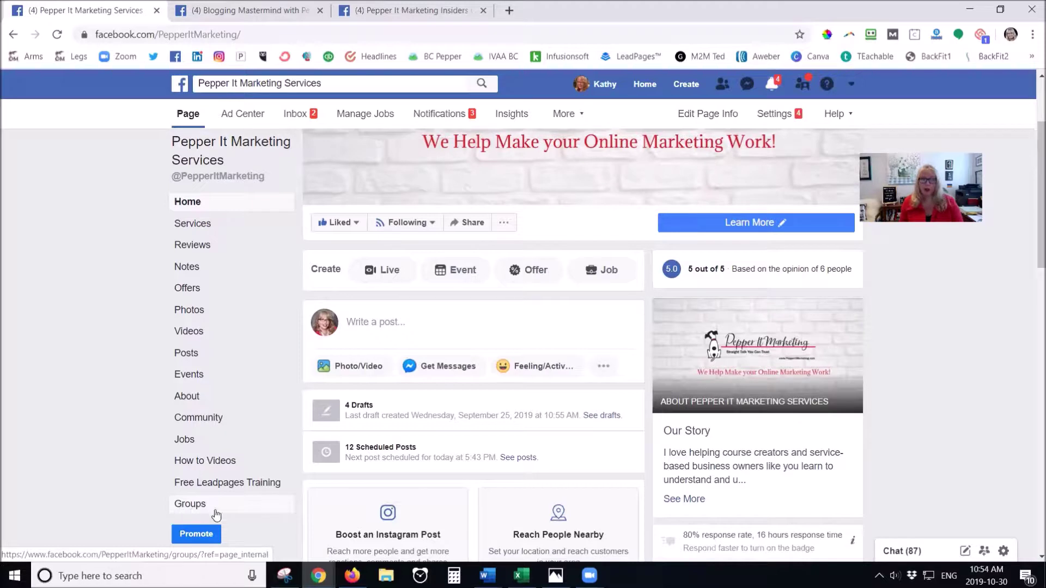
pyautogui.click(769, 115)
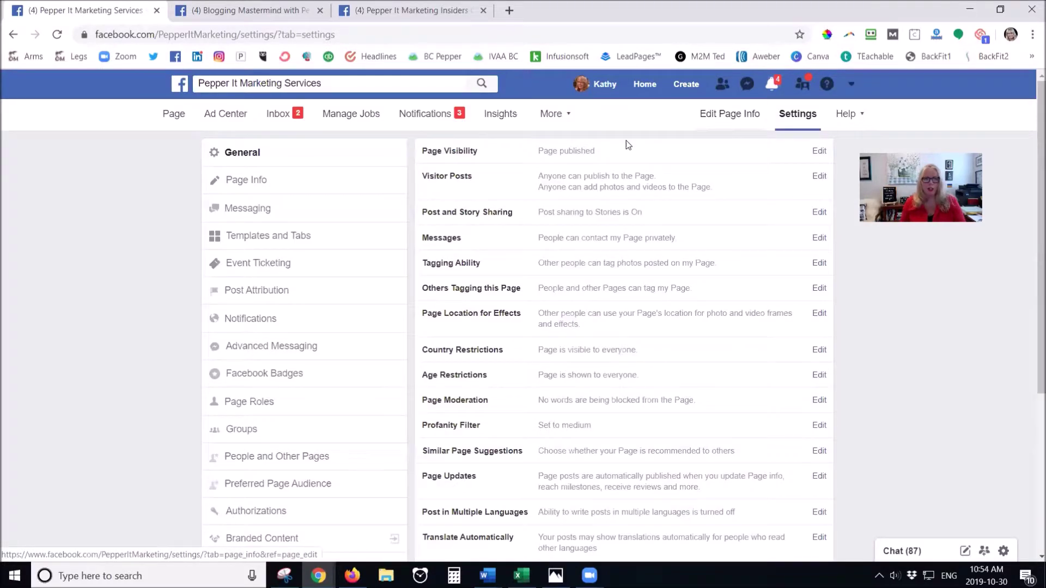
pyautogui.click(280, 239)
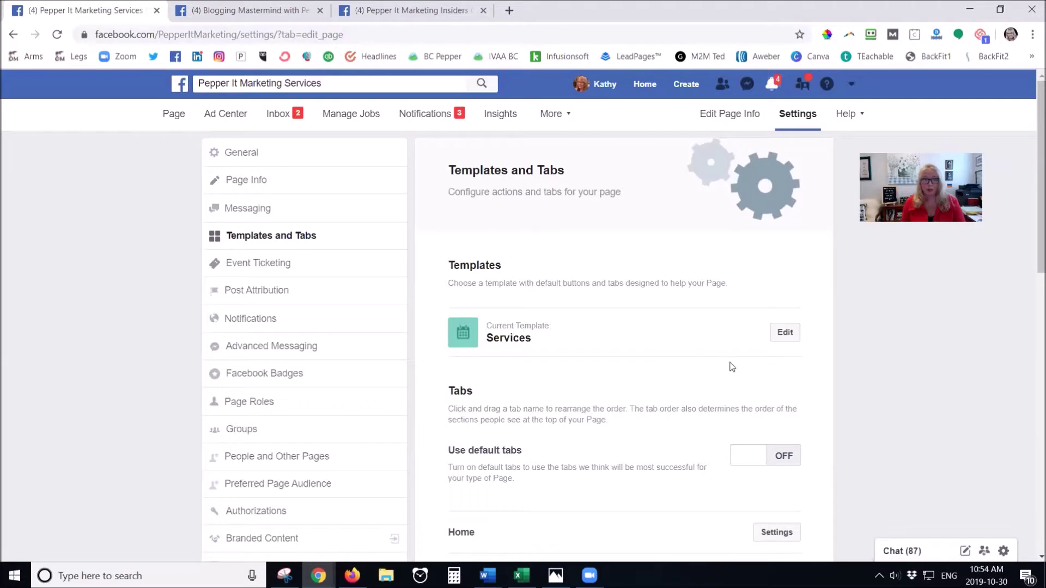
# - Check the page's tab list for Groups and view which tabs can be added, without adding one
pyautogui.scroll(-5, 730, 367)
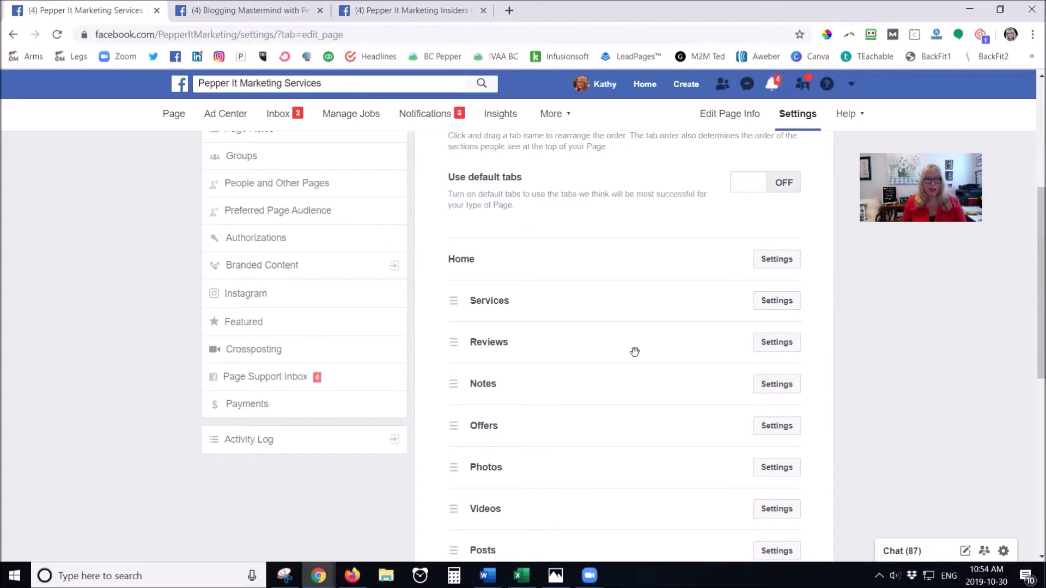
pyautogui.scroll(-3, 635, 353)
pyautogui.scroll(-5, 535, 327)
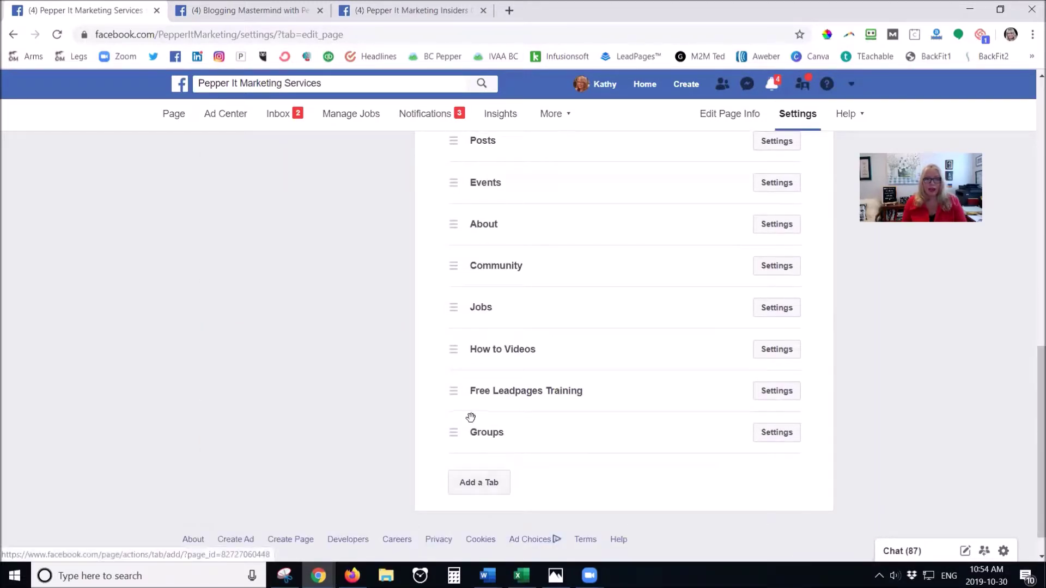
pyautogui.click(477, 489)
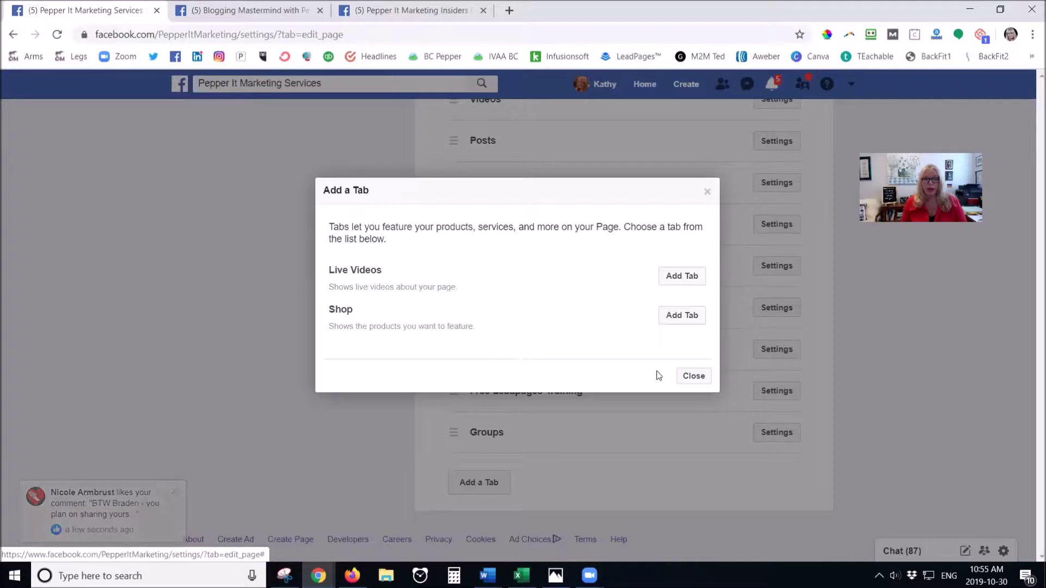
pyautogui.click(709, 192)
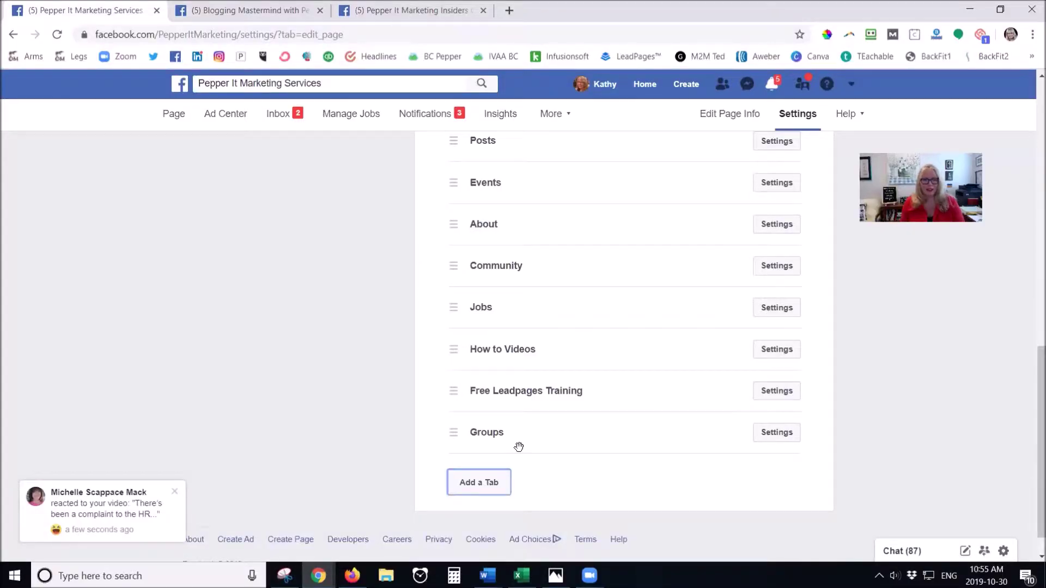
# - Return to the Pepper It Marketing Services page and open its Groups section
pyautogui.click(174, 115)
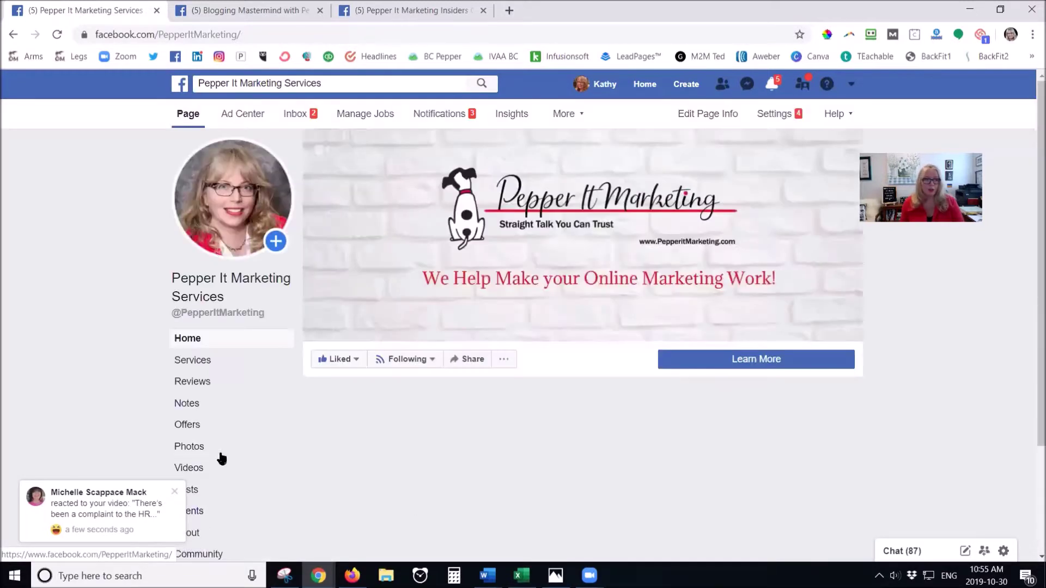
pyautogui.click(174, 494)
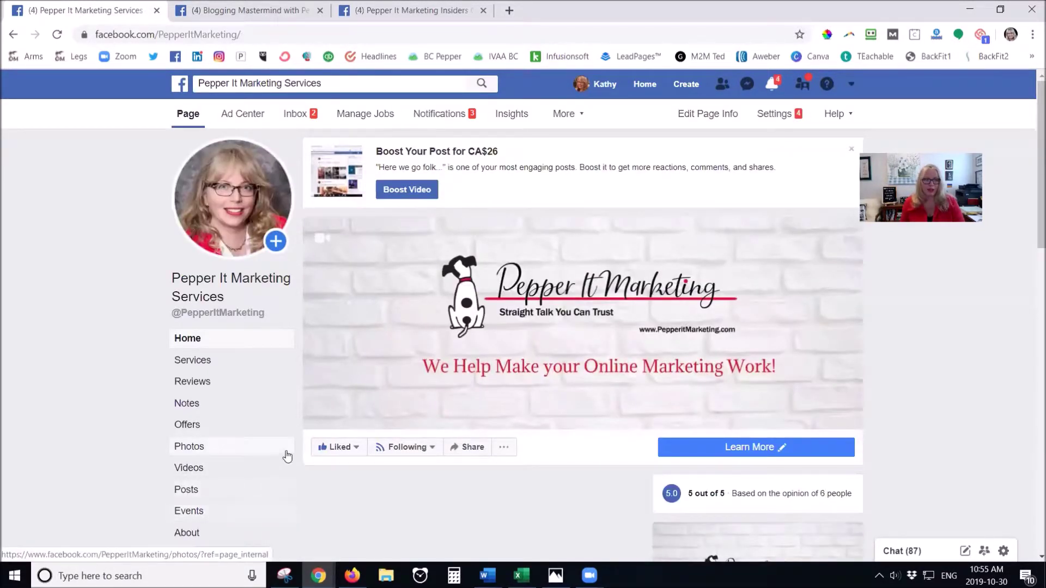
pyautogui.scroll(-5, 287, 455)
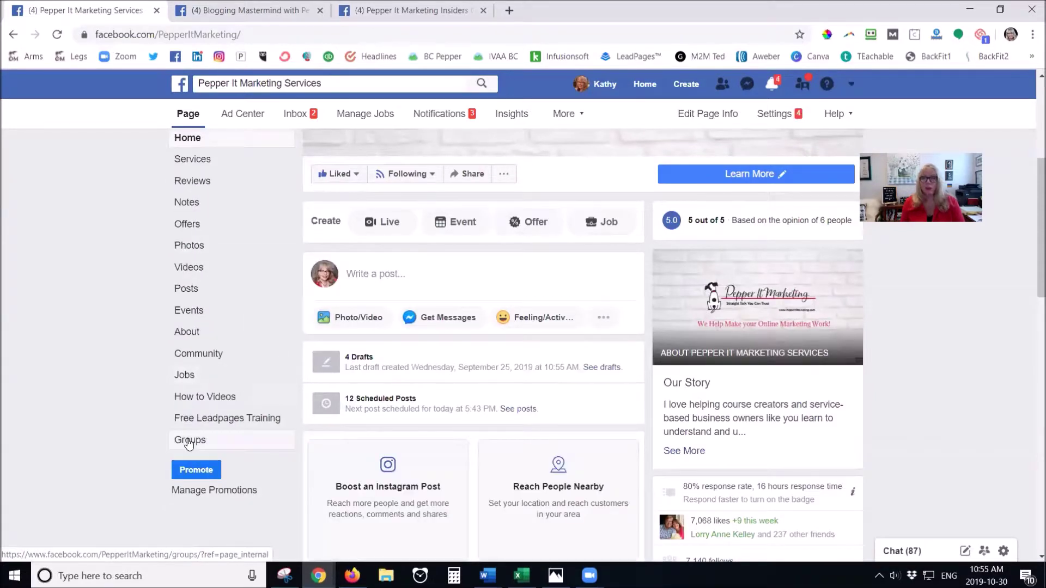
pyautogui.click(188, 443)
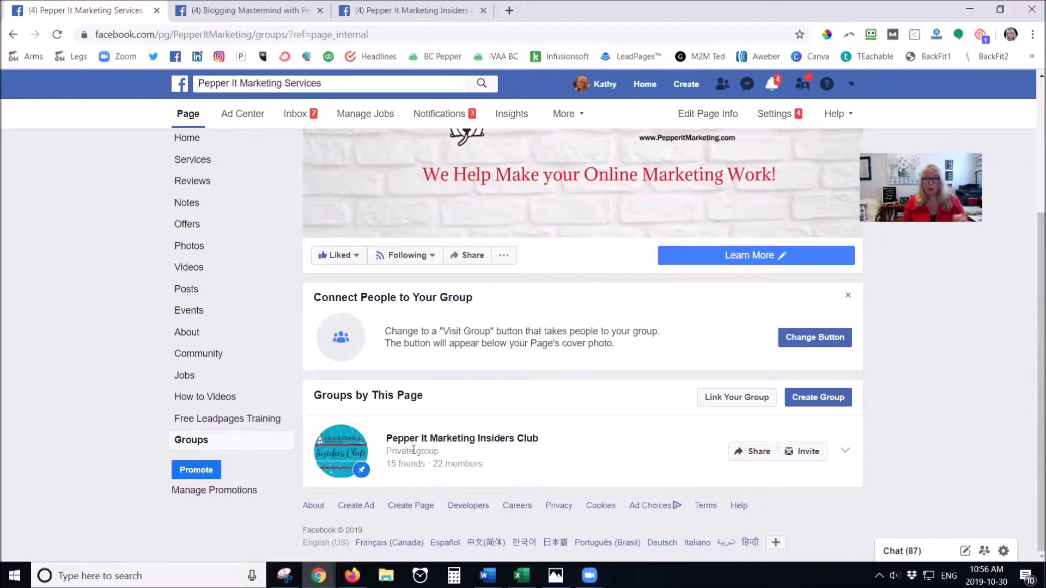
# - Link the Blogging Mastermind with Pepper It Marketing group to the page
pyautogui.click(714, 397)
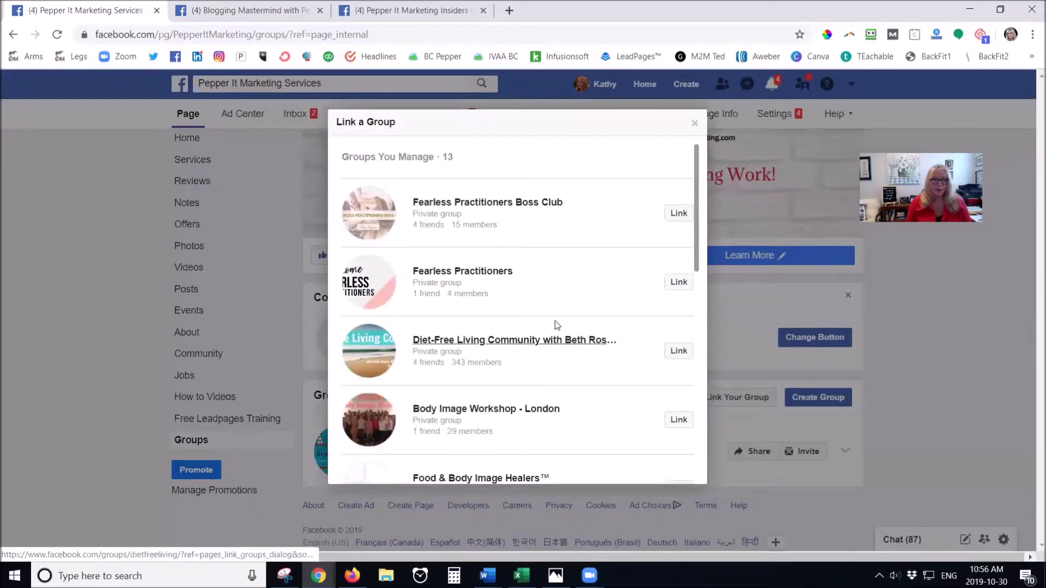
pyautogui.scroll(-2, 553, 322)
pyautogui.scroll(-2, 557, 324)
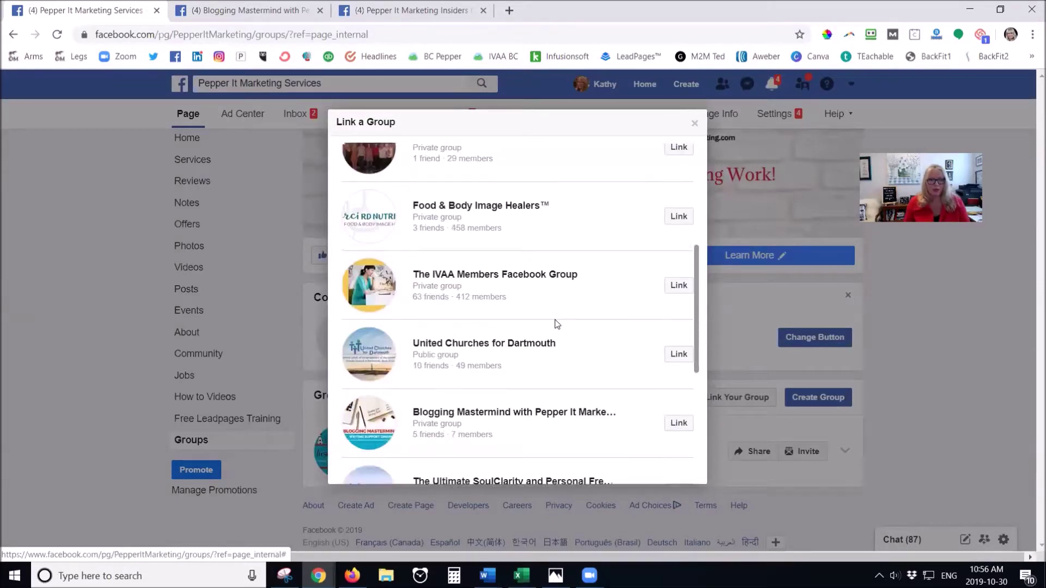
pyautogui.scroll(-2, 557, 324)
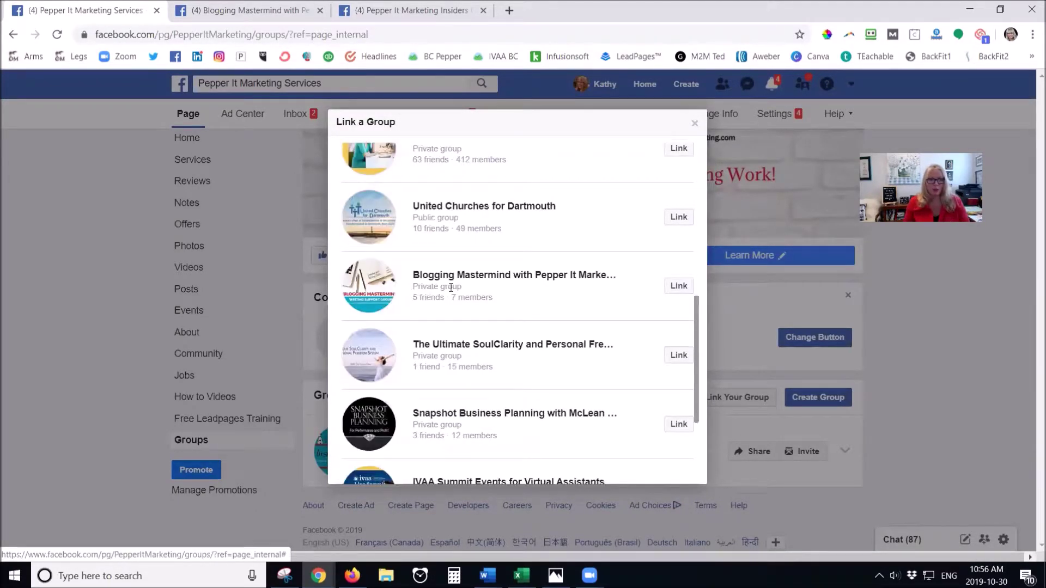
pyautogui.click(679, 287)
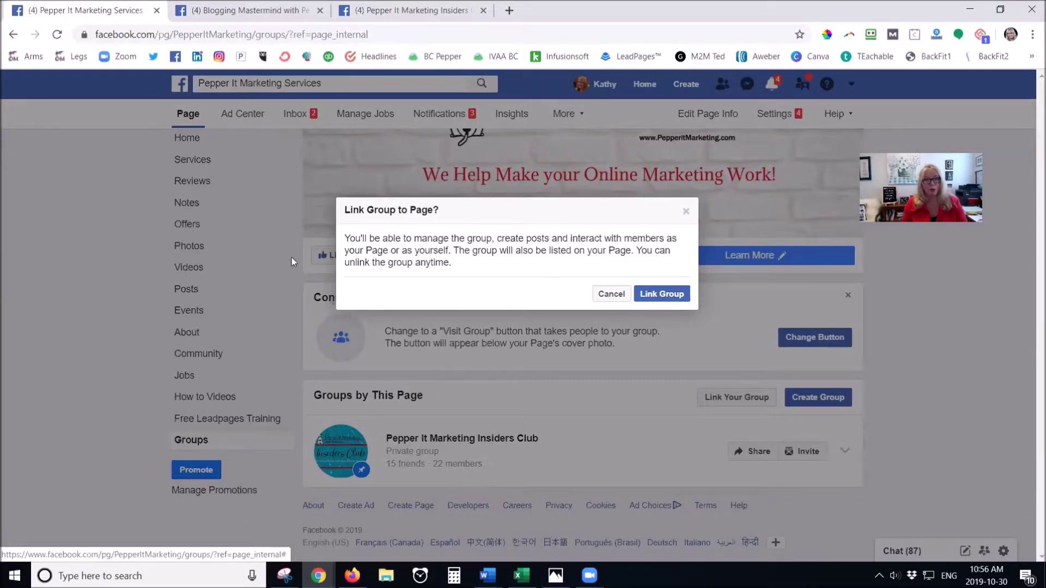
pyautogui.click(652, 297)
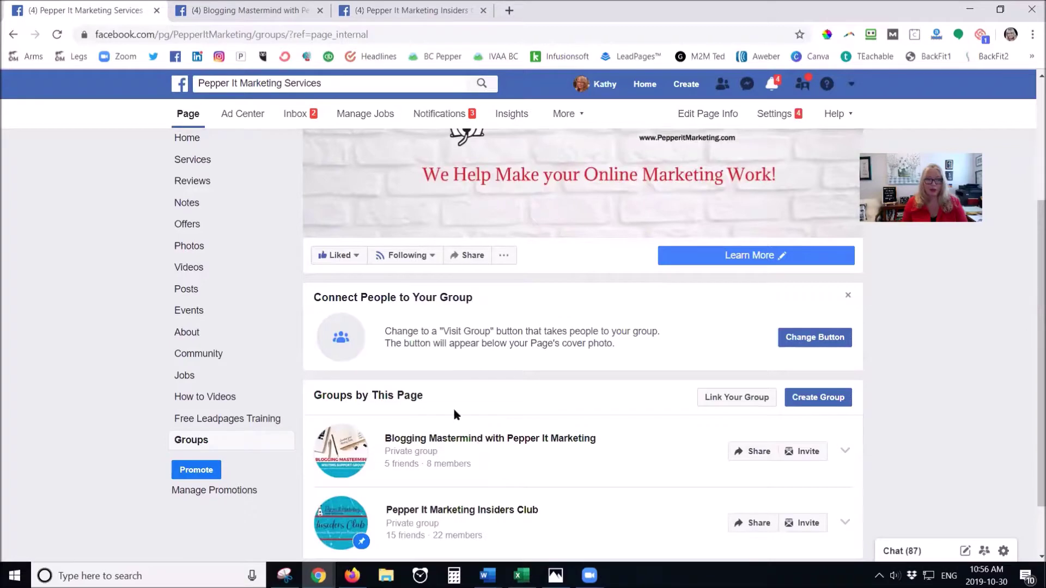
pyautogui.scroll(-2, 503, 417)
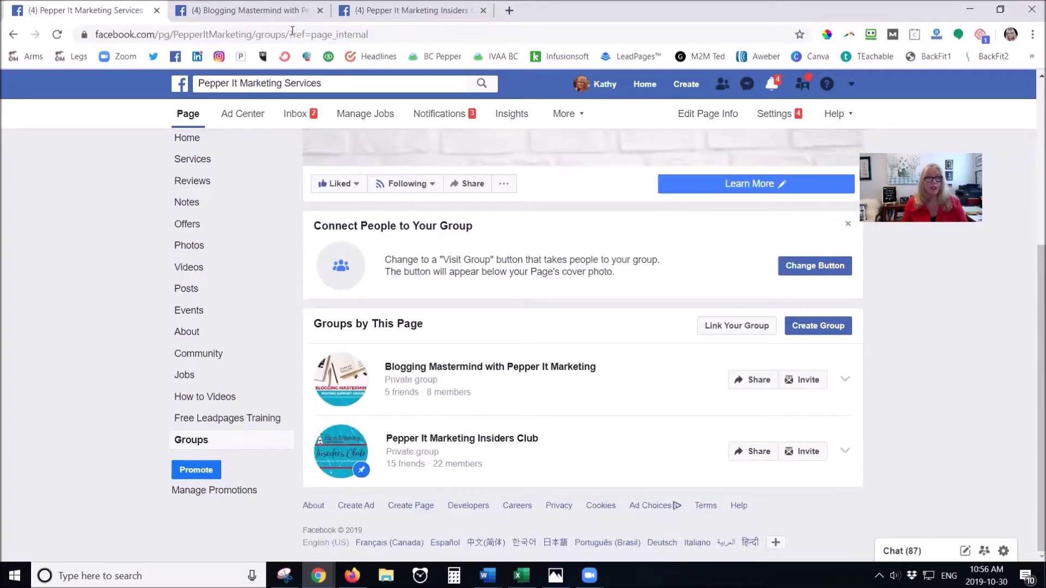
# - Reload the Blogging Mastermind group and set its interaction identity to the personal profile
pyautogui.click(248, 10)
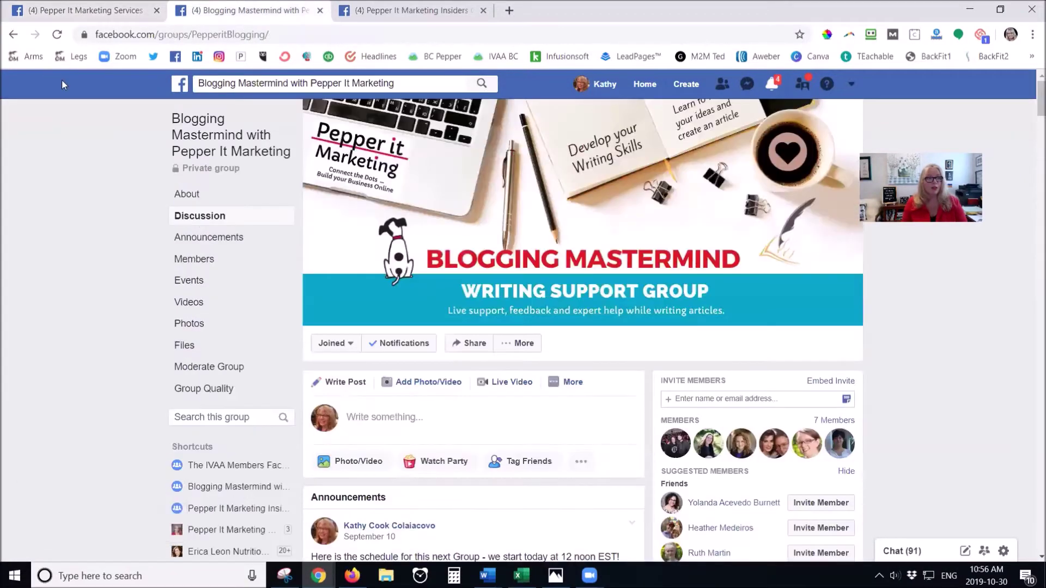
pyautogui.click(58, 35)
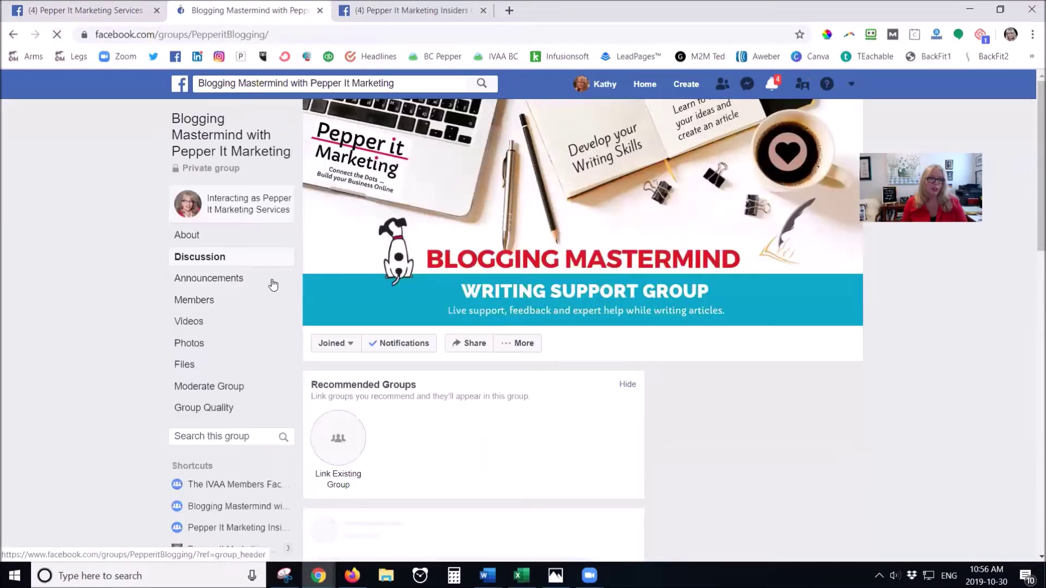
pyautogui.click(265, 211)
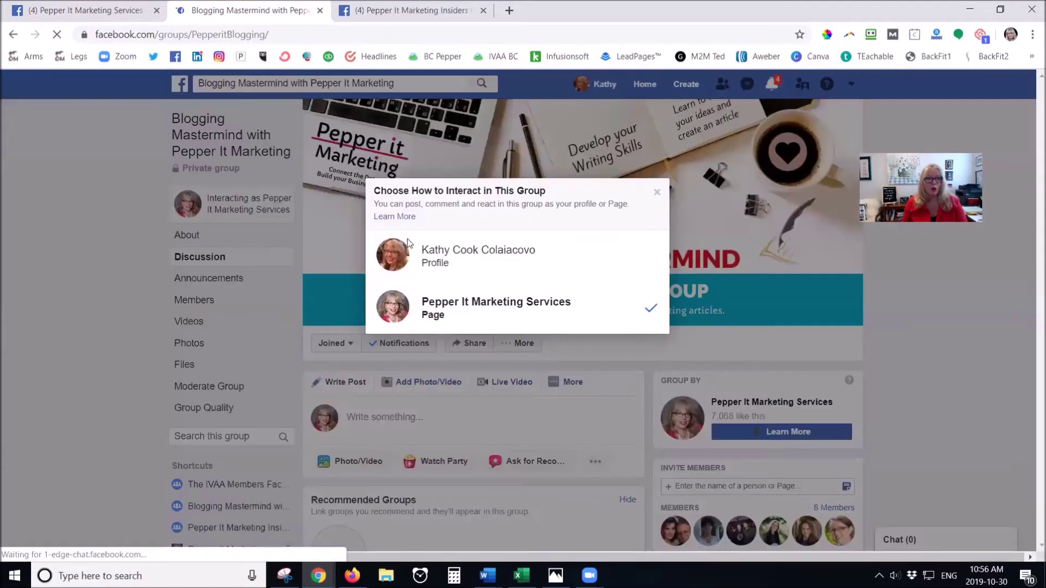
pyautogui.click(473, 253)
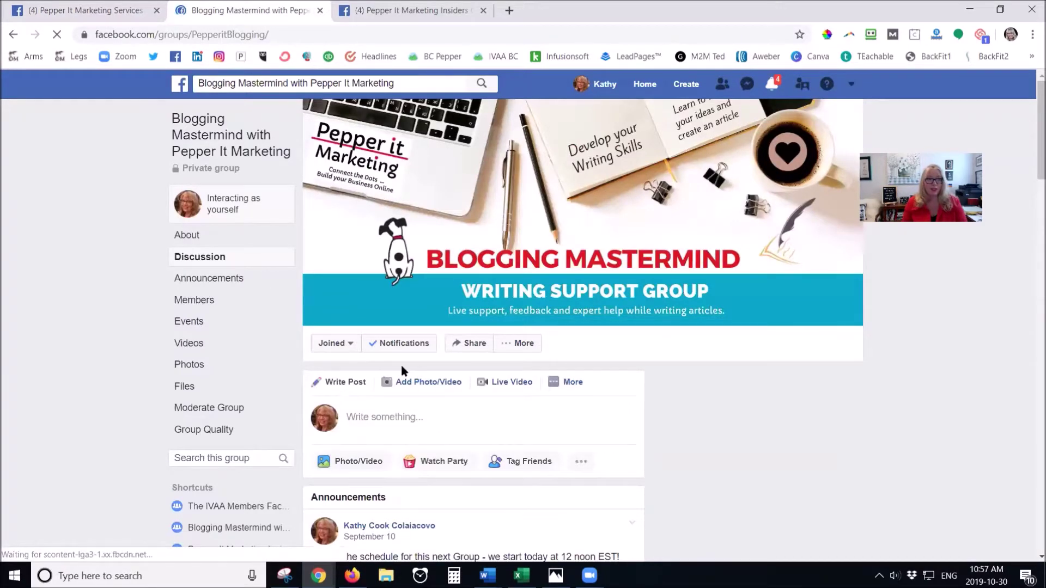
# - Publish the post "Test post as me." in the Pepper It Marketing Insiders Club group as the personal profile
pyautogui.click(412, 11)
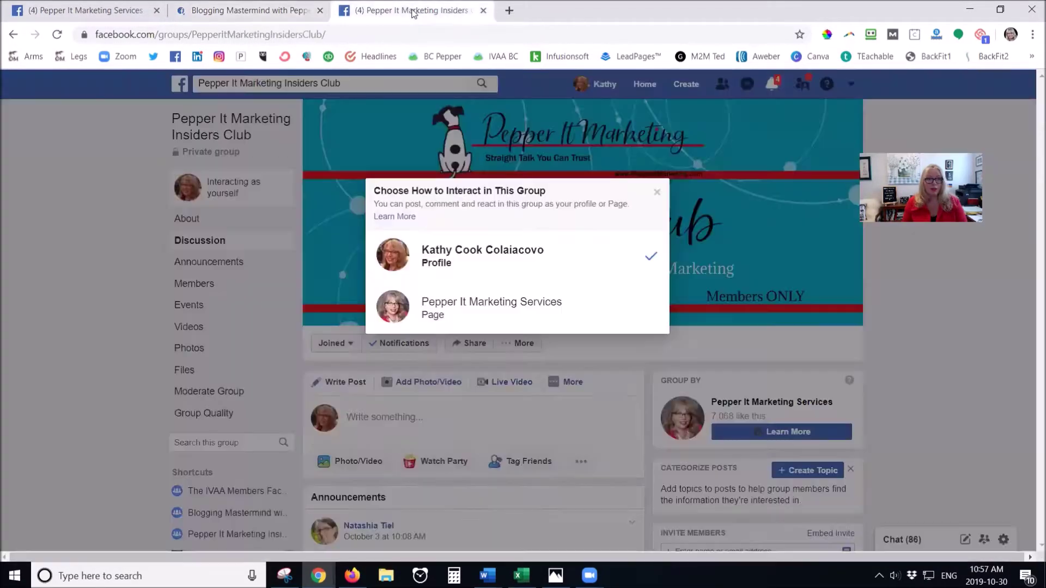
pyautogui.click(657, 193)
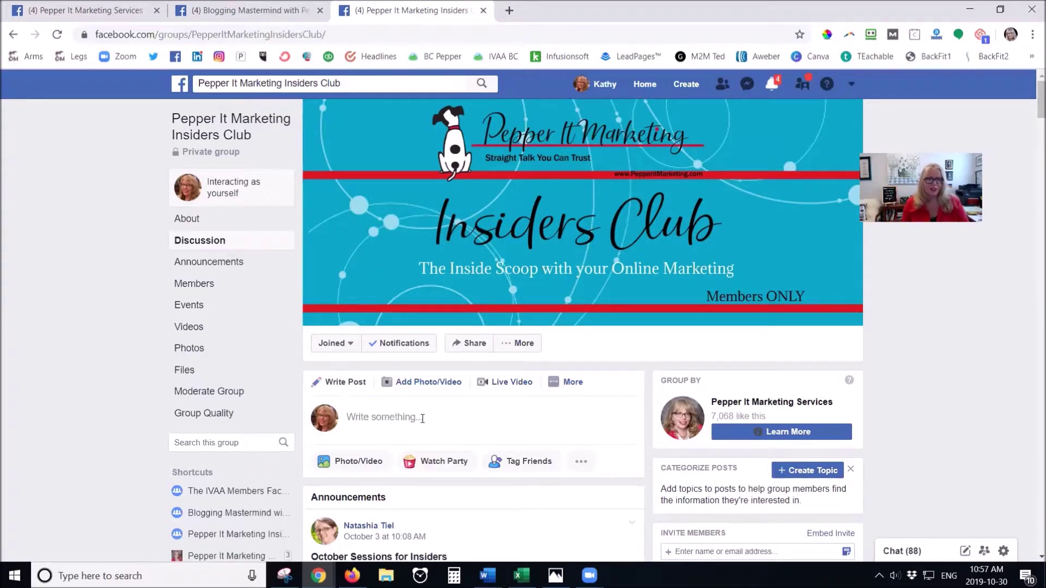
pyautogui.click(384, 410)
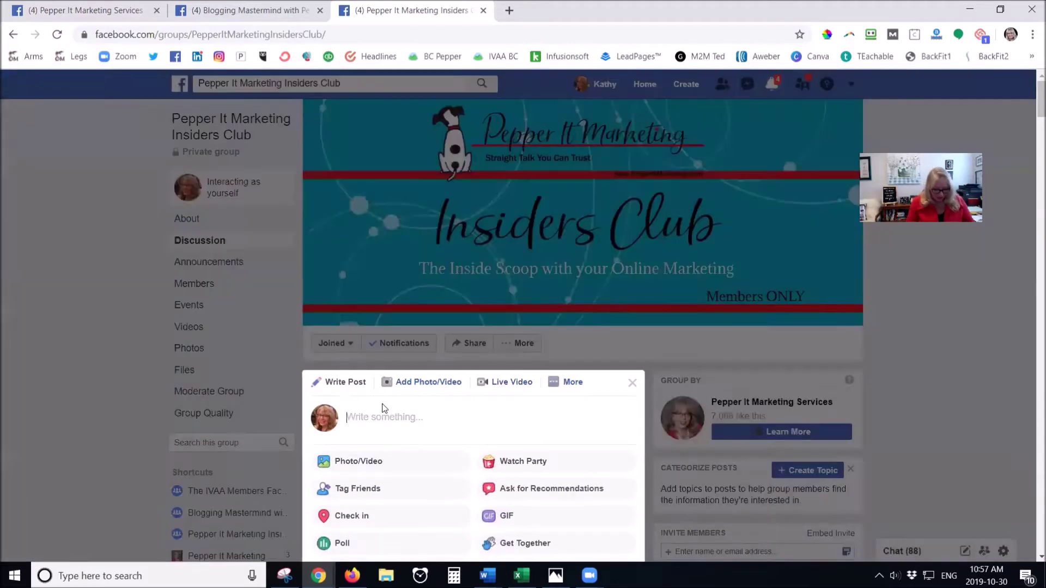
pyautogui.write('Tes')
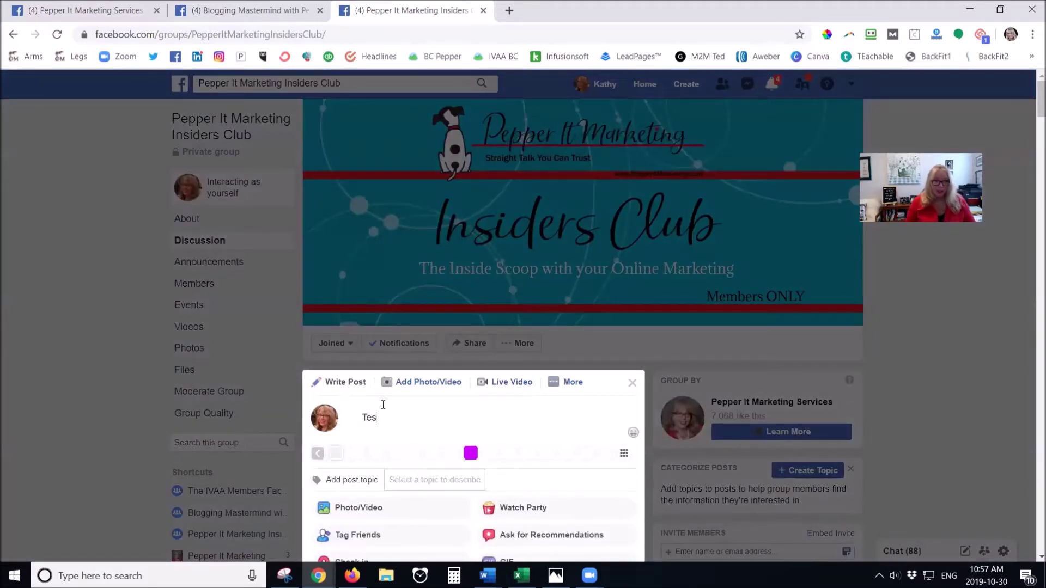
pyautogui.write('t post as me.')
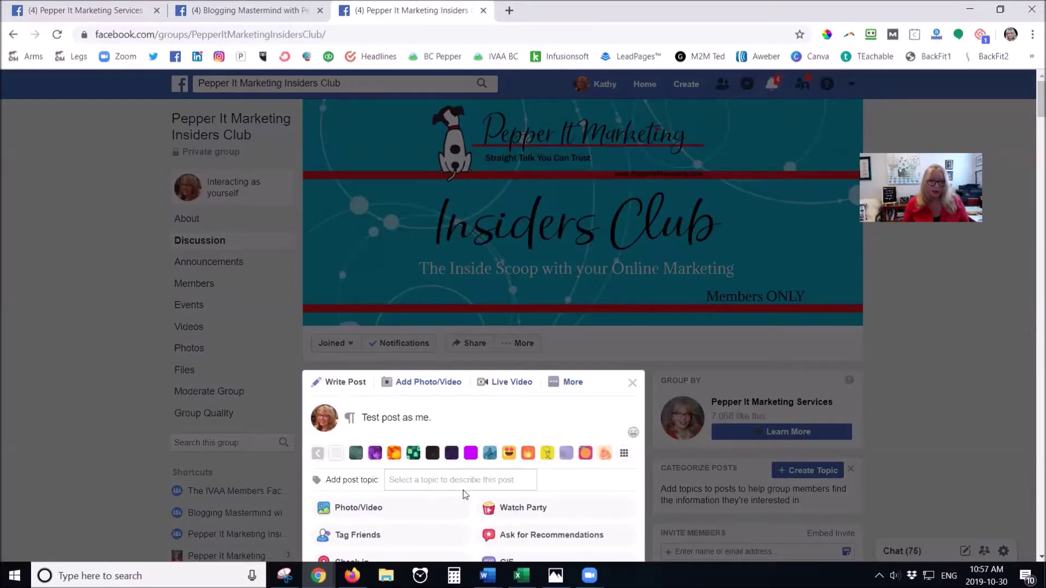
pyautogui.scroll(-3, 466, 493)
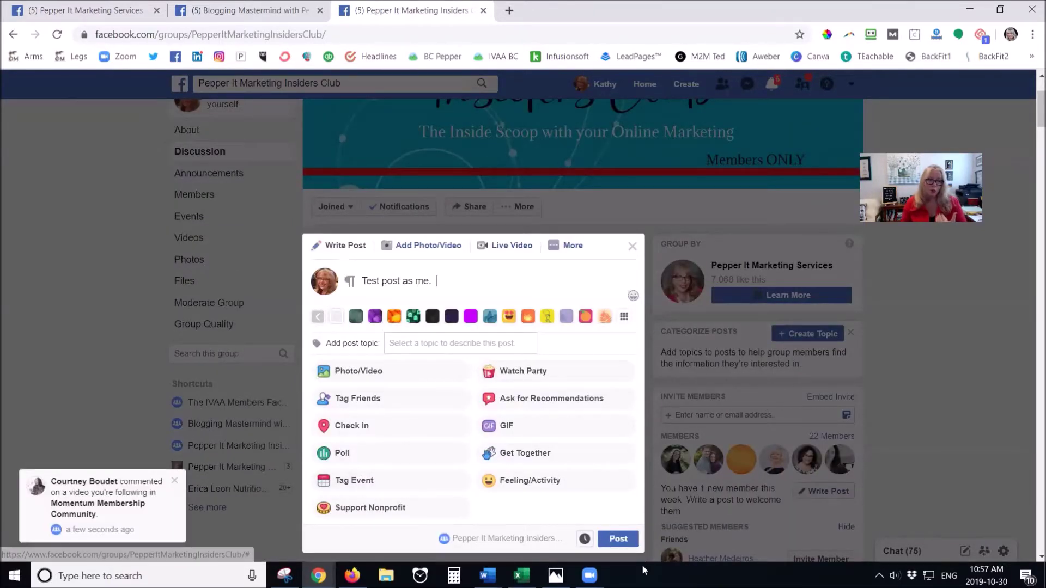
pyautogui.click(619, 539)
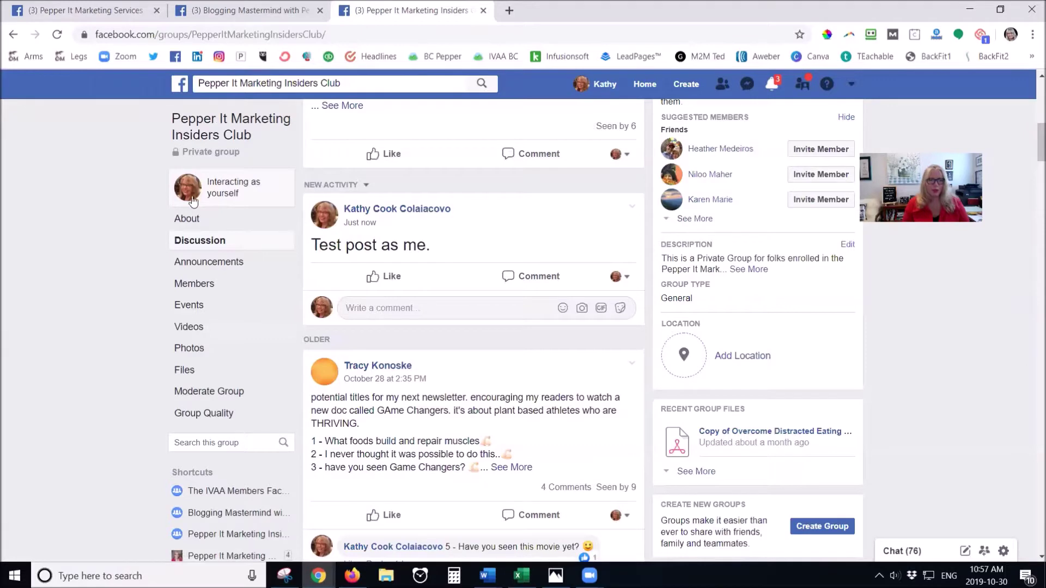
# - Set the Insiders Club group's interaction identity to the Pepper It Marketing Services page and publish the post "Test post as my page"
pyautogui.click(234, 197)
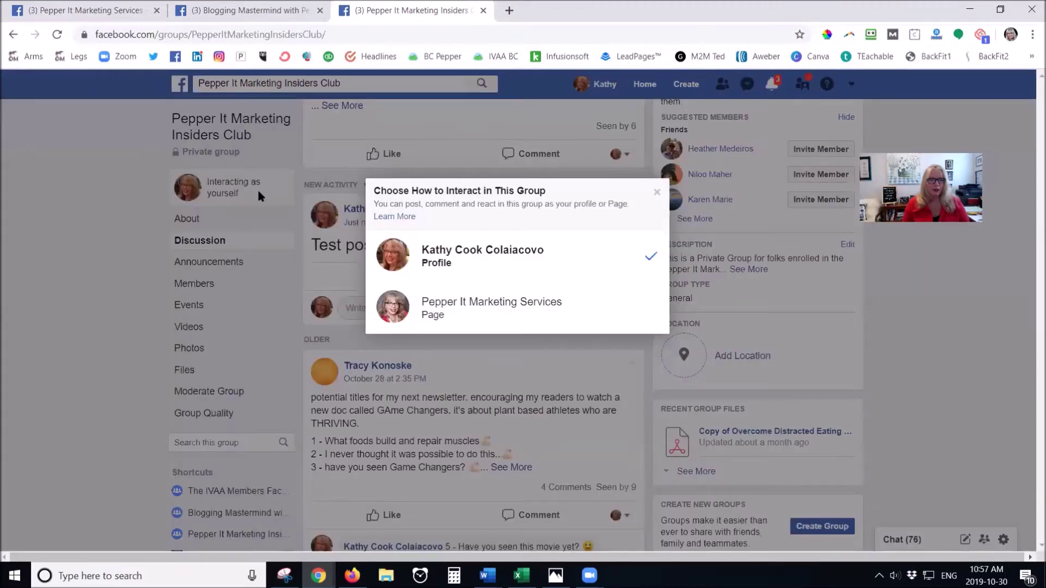
pyautogui.click(550, 315)
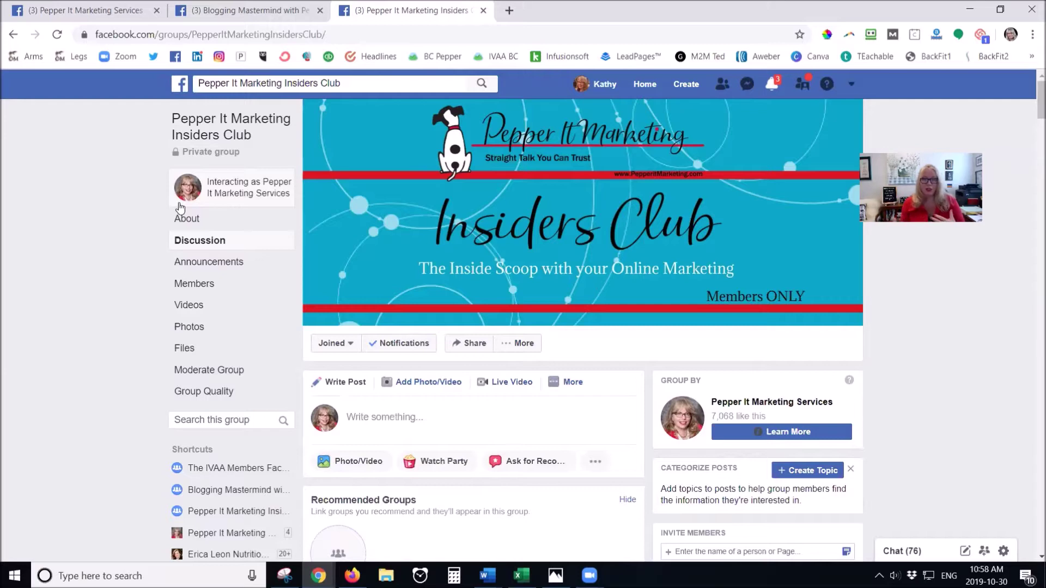
pyautogui.click(433, 419)
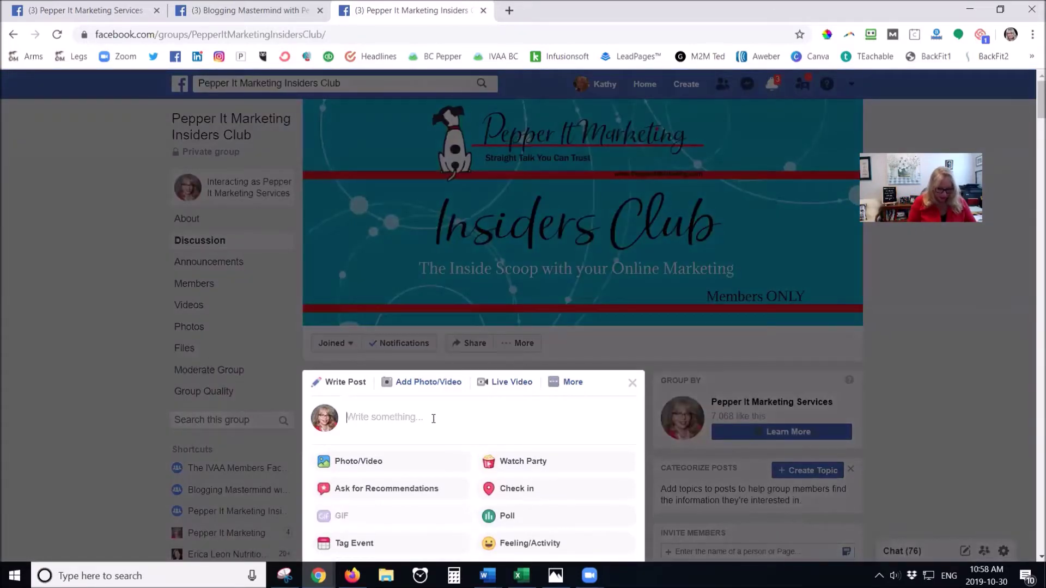
pyautogui.write('Test post as my page')
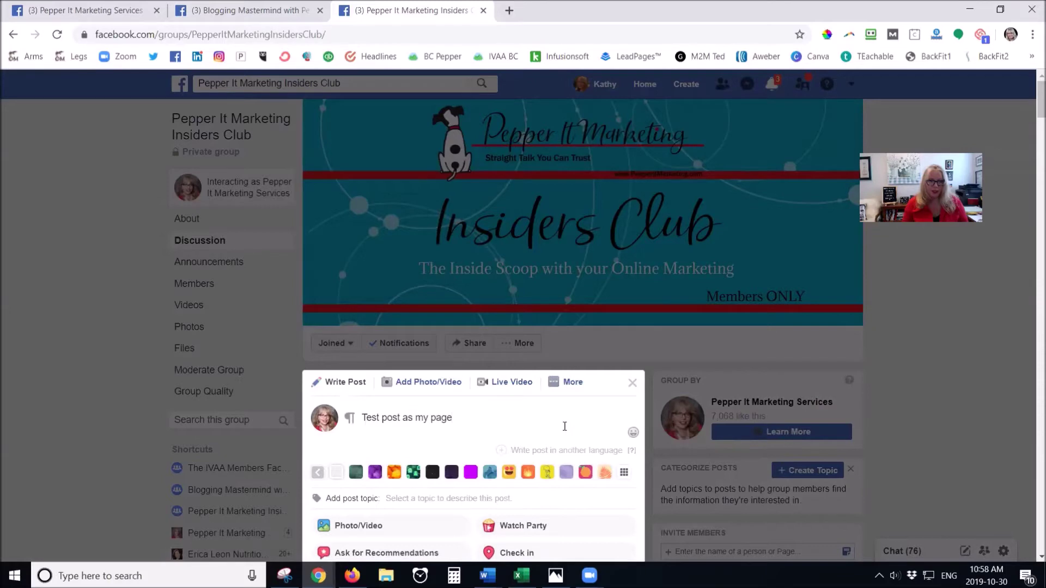
pyautogui.scroll(-3, 559, 425)
pyautogui.click(619, 529)
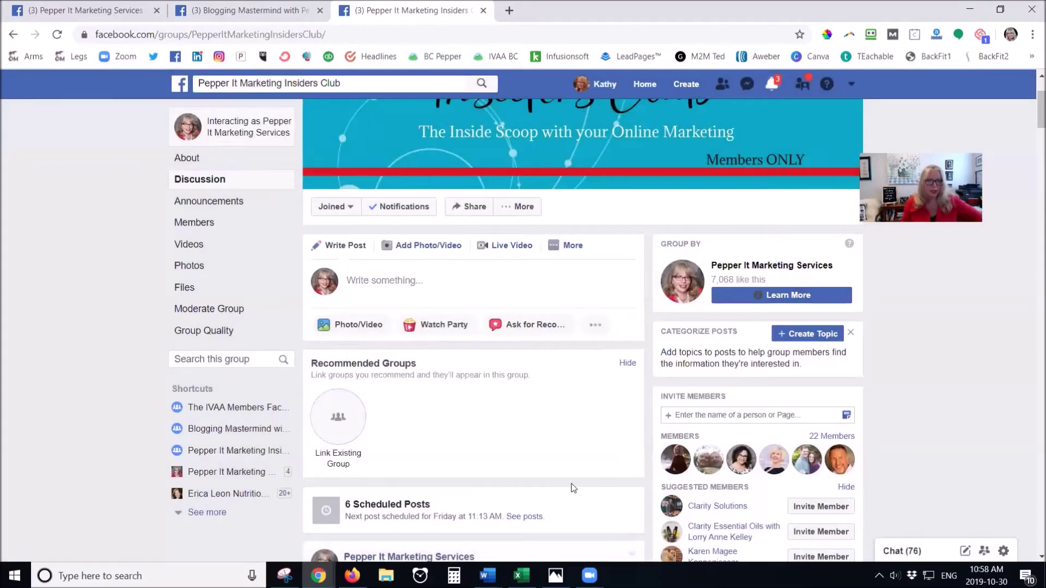
pyautogui.scroll(-5, 571, 485)
pyautogui.scroll(-3, 571, 484)
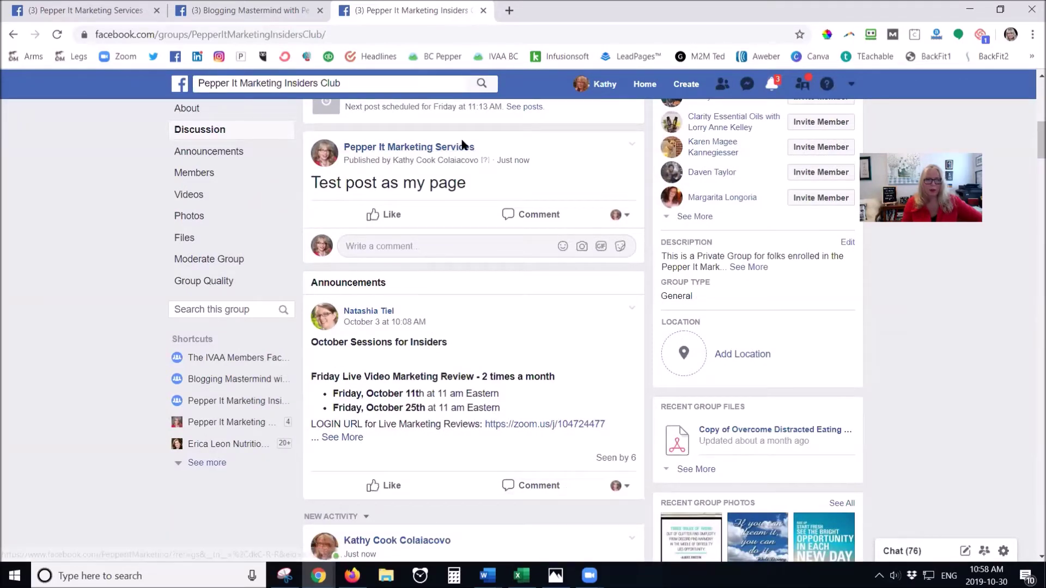
pyautogui.scroll(-3, 462, 244)
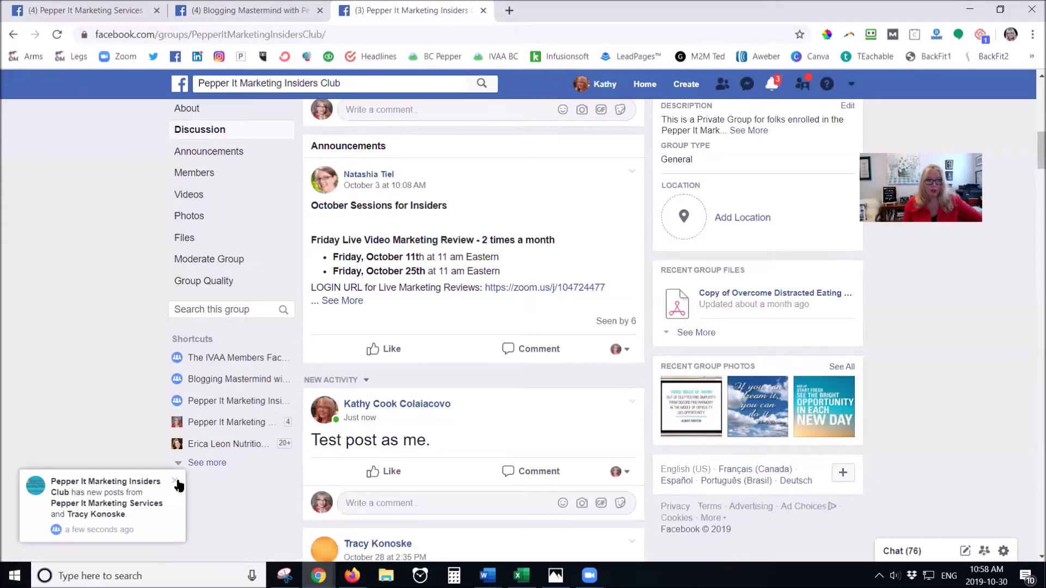
# - Dismiss the new-posts notification and set the Insiders Club group's interaction identity to the personal profile
pyautogui.click(174, 481)
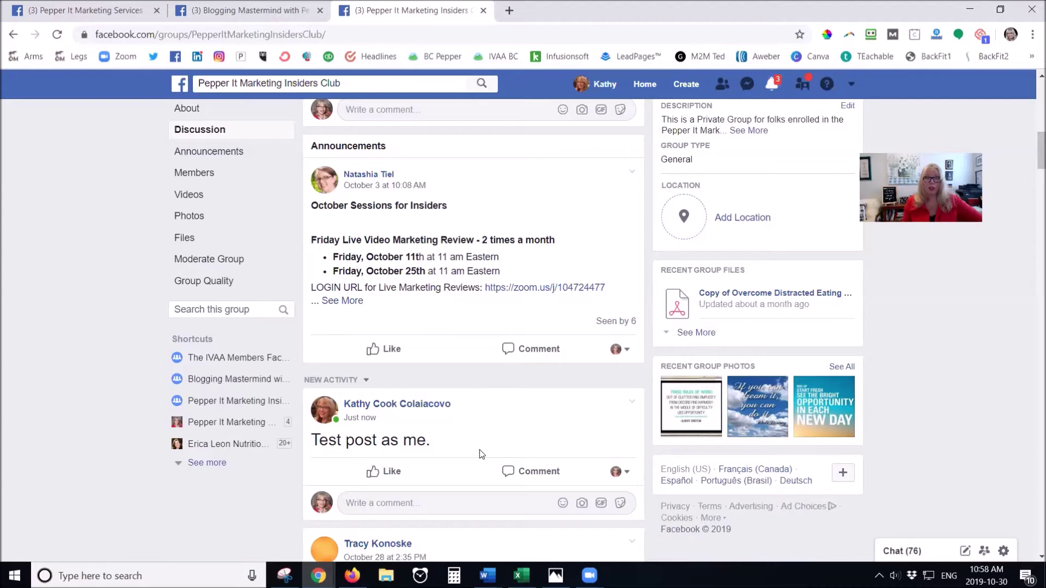
pyautogui.scroll(10, 109, 371)
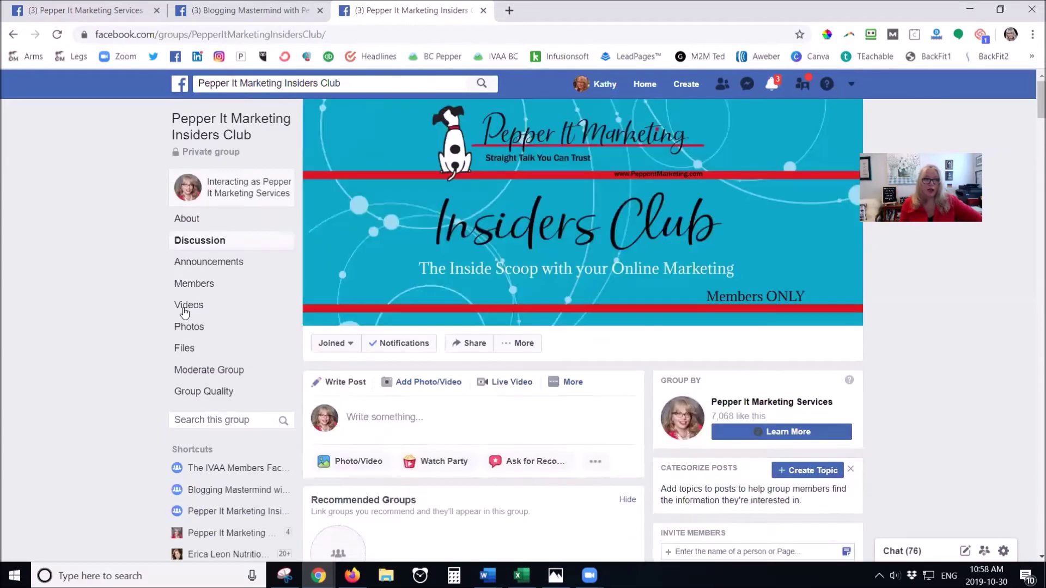
pyautogui.click(248, 191)
pyautogui.click(520, 248)
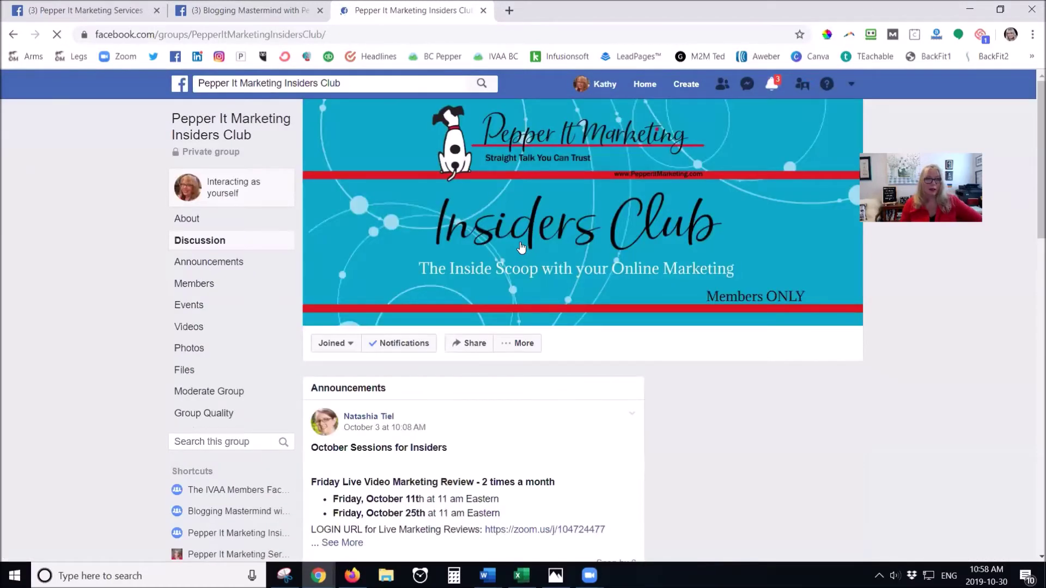
# - Open the Templates and Tabs settings of the Pepper It Marketing Services page and check its tab list for Groups
pyautogui.click(48, 9)
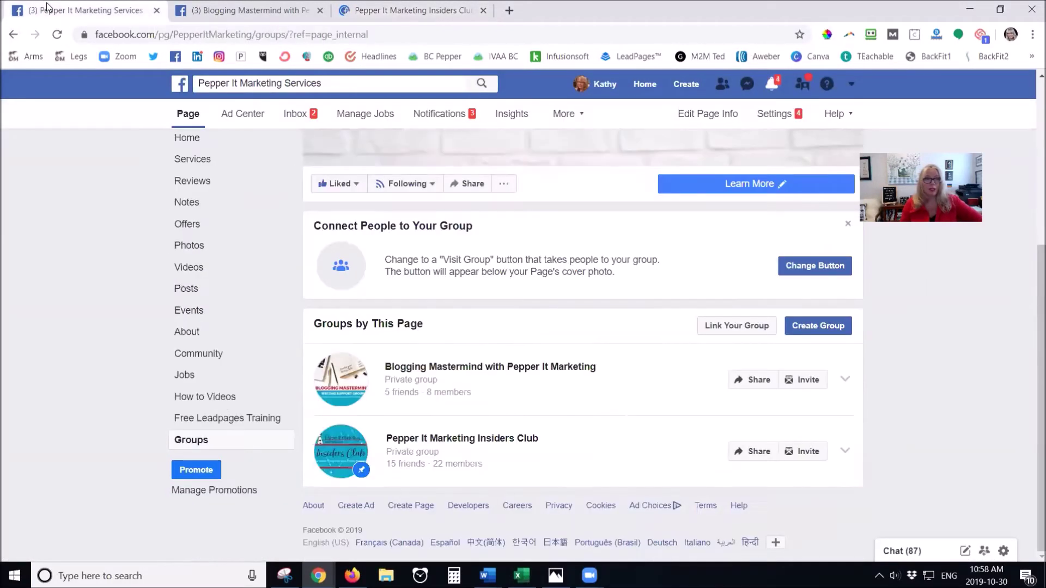
pyautogui.click(777, 113)
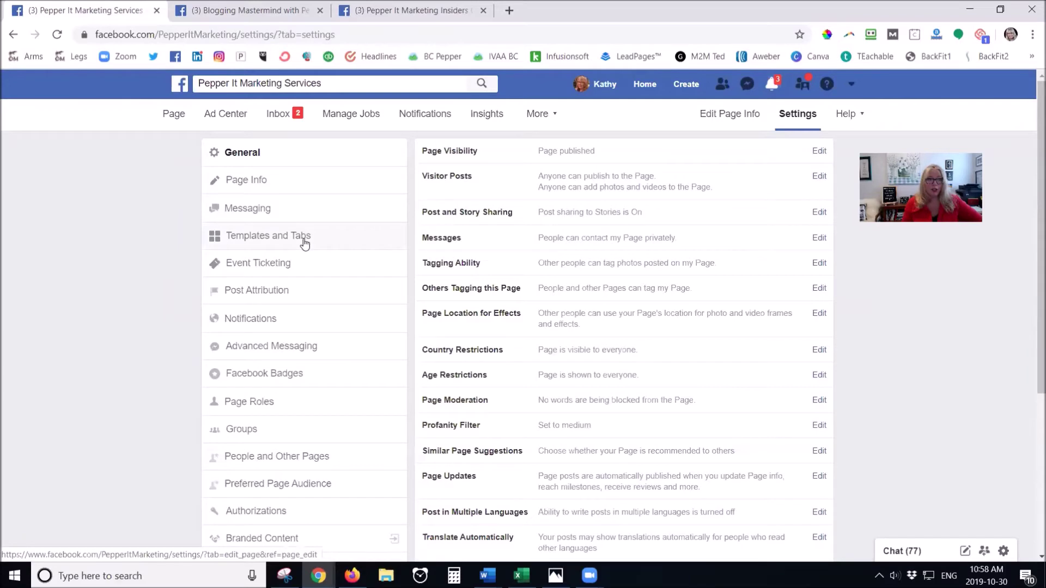
pyautogui.click(303, 239)
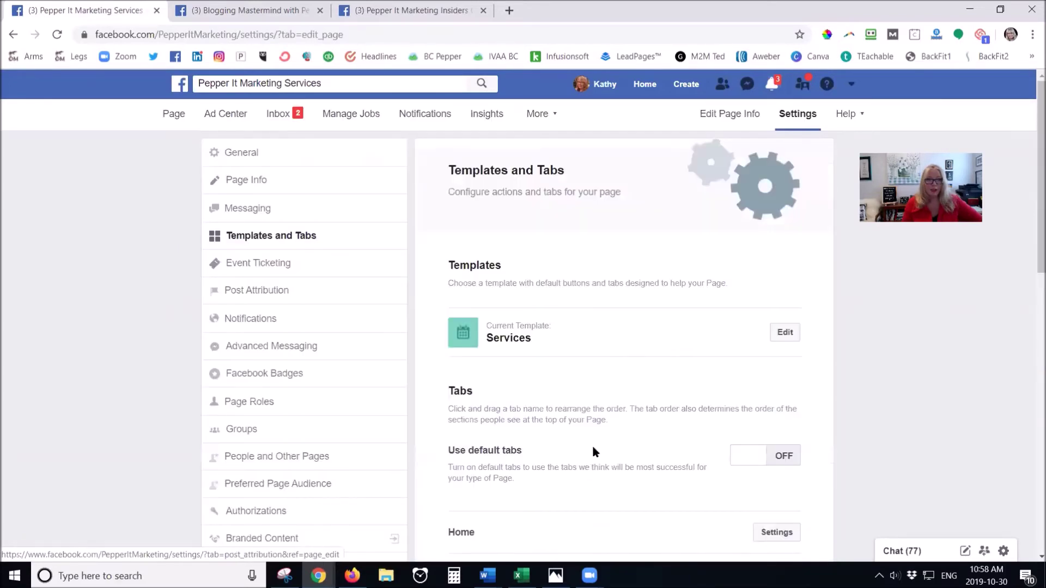
pyautogui.scroll(-5, 592, 441)
pyautogui.scroll(-7, 592, 433)
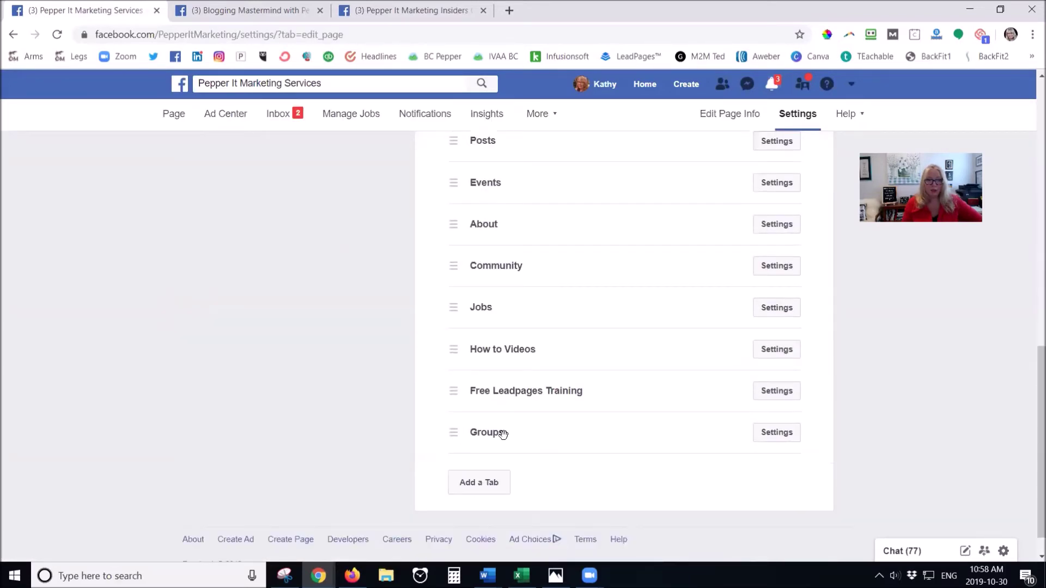
pyautogui.click(498, 474)
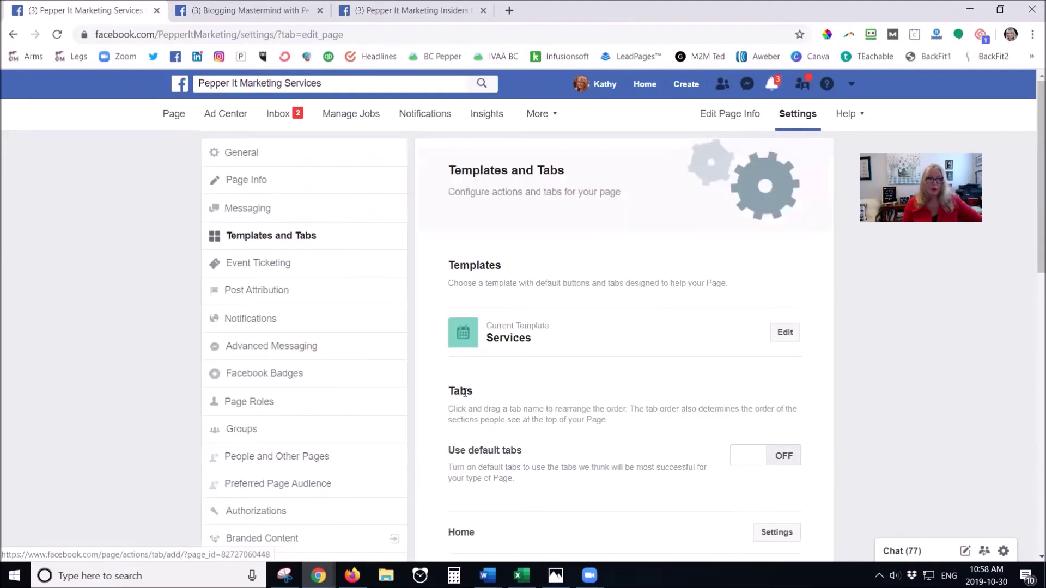
# - Go back to the page, view the linked groups in its Groups section, and switch to the image viewer
pyautogui.click(173, 118)
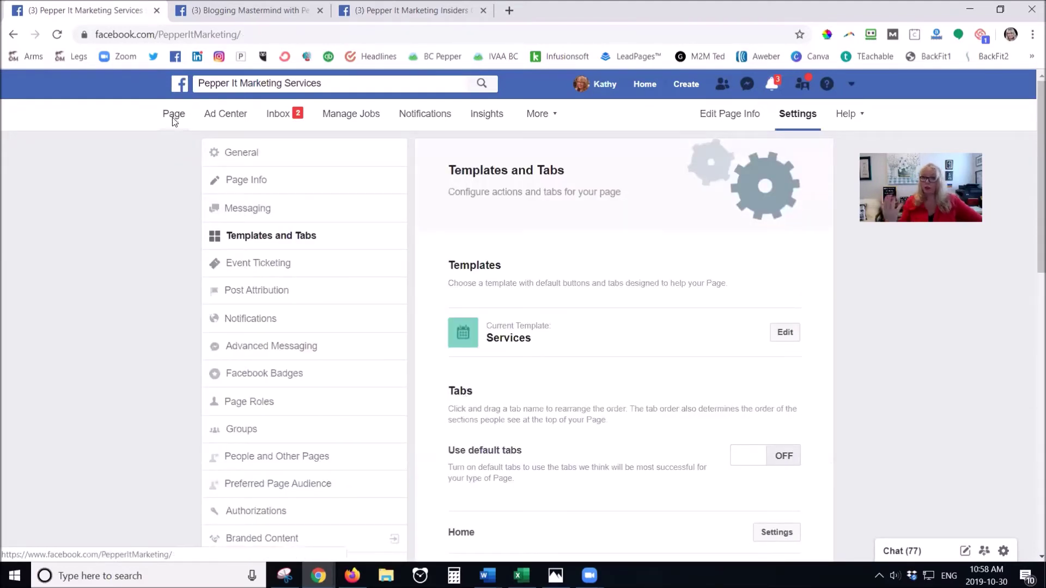
pyautogui.scroll(-3, 194, 480)
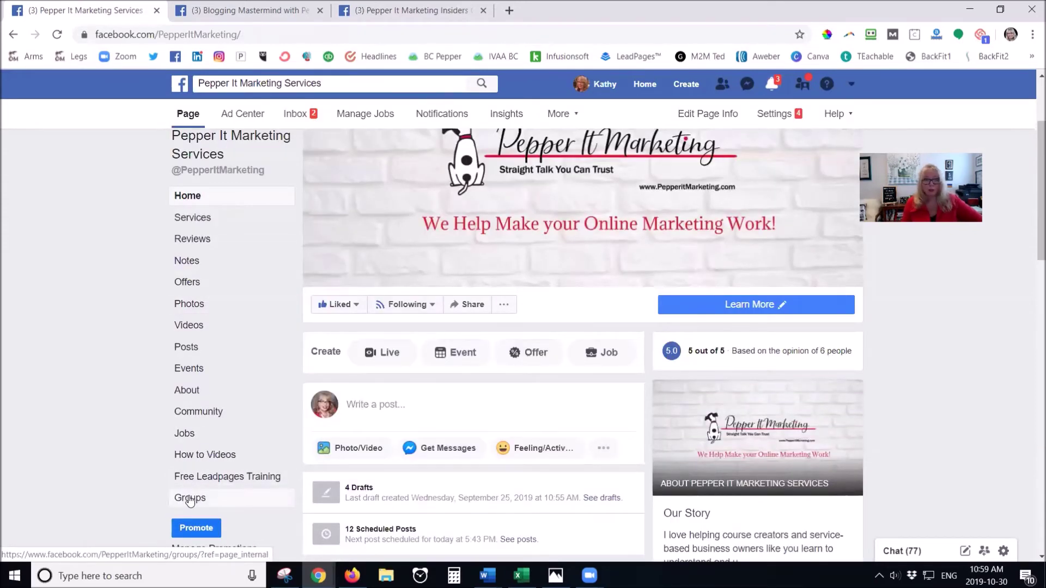
pyautogui.click(190, 498)
pyautogui.scroll(-2, 478, 456)
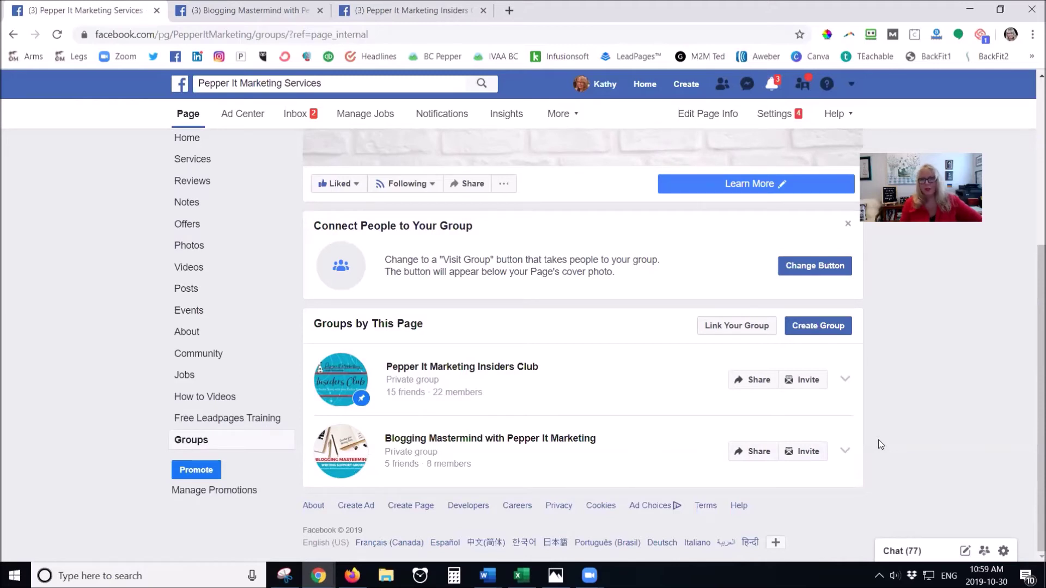
pyautogui.click(556, 576)
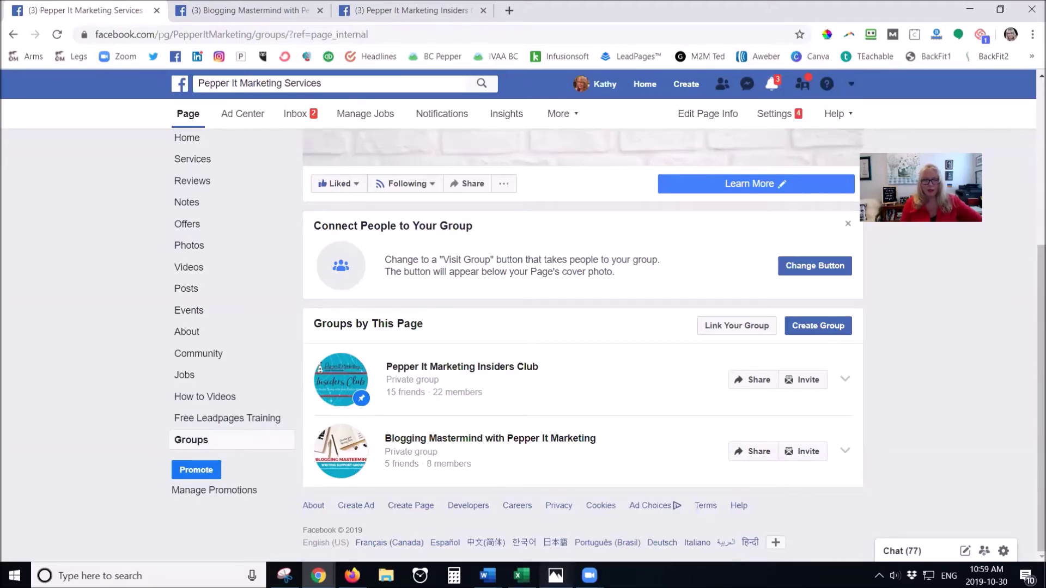